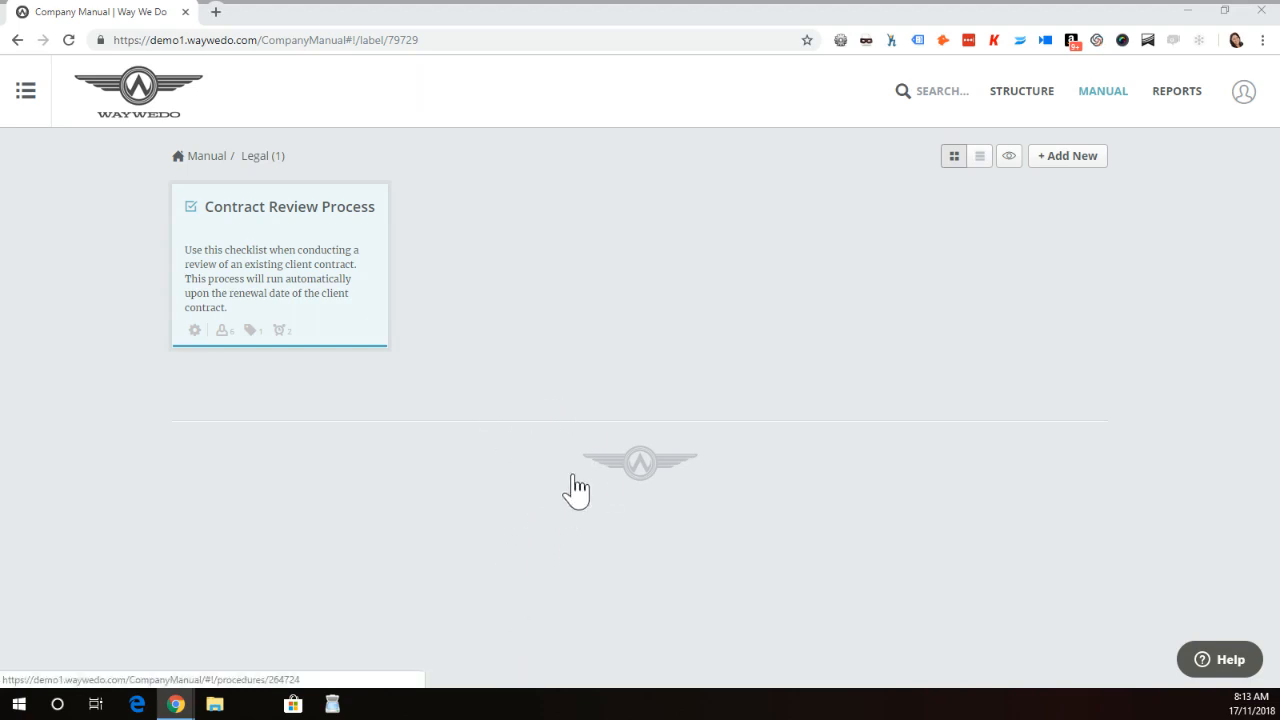
# Step: Open the Contract Review Process checklist and read its questions and assigned roles from the General section through Organizational Policies
pyautogui.click(624, 444)
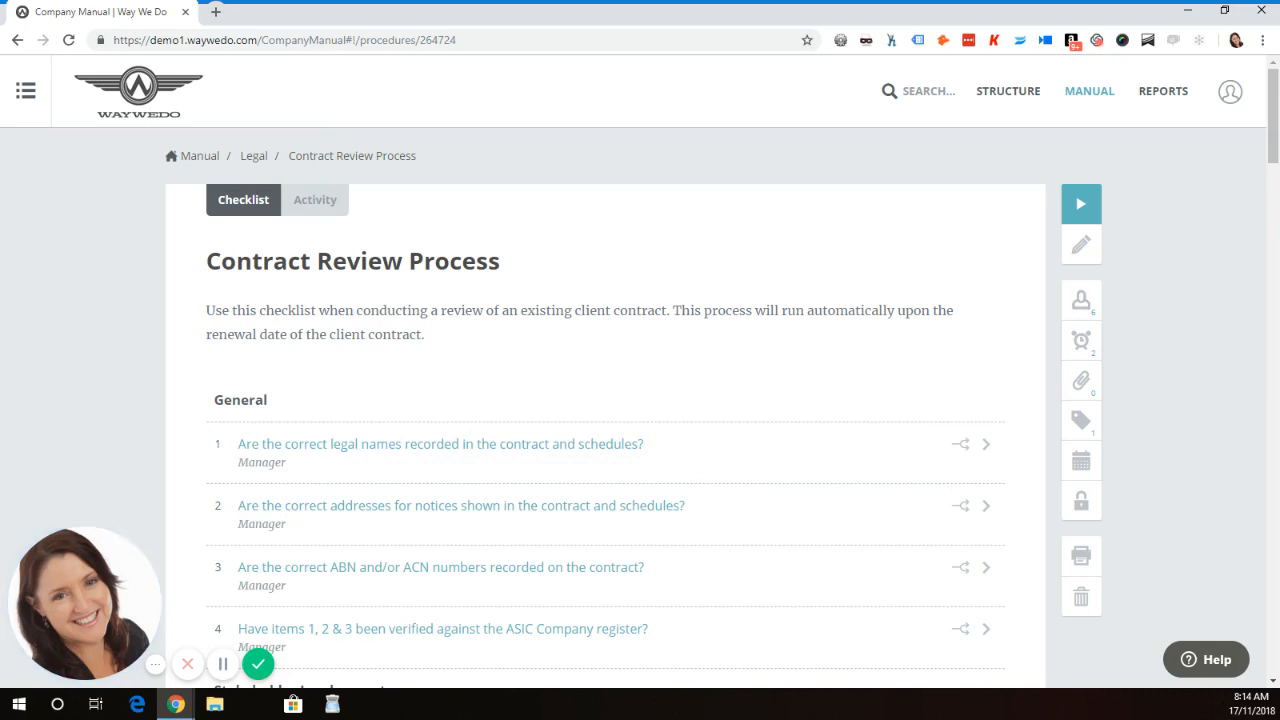
pyautogui.scroll(-3, 1273, 120)
pyautogui.scroll(1, 640, 370)
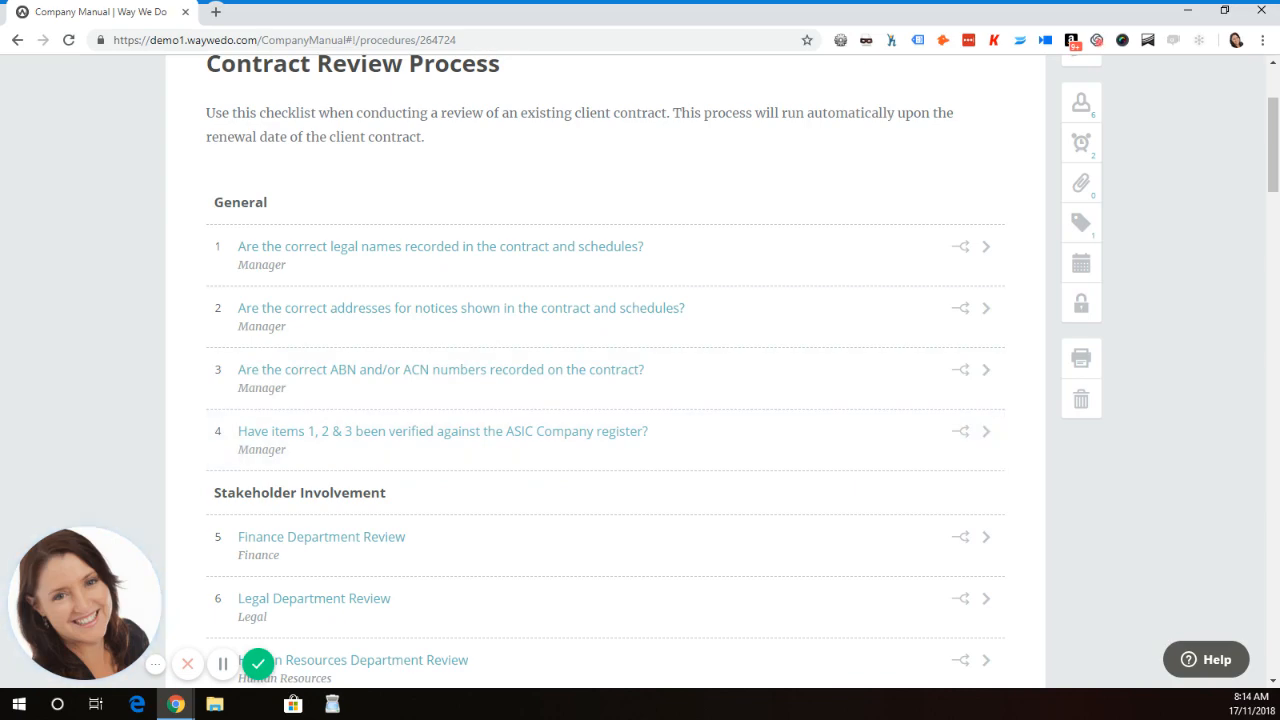
pyautogui.scroll(-3, 604, 368)
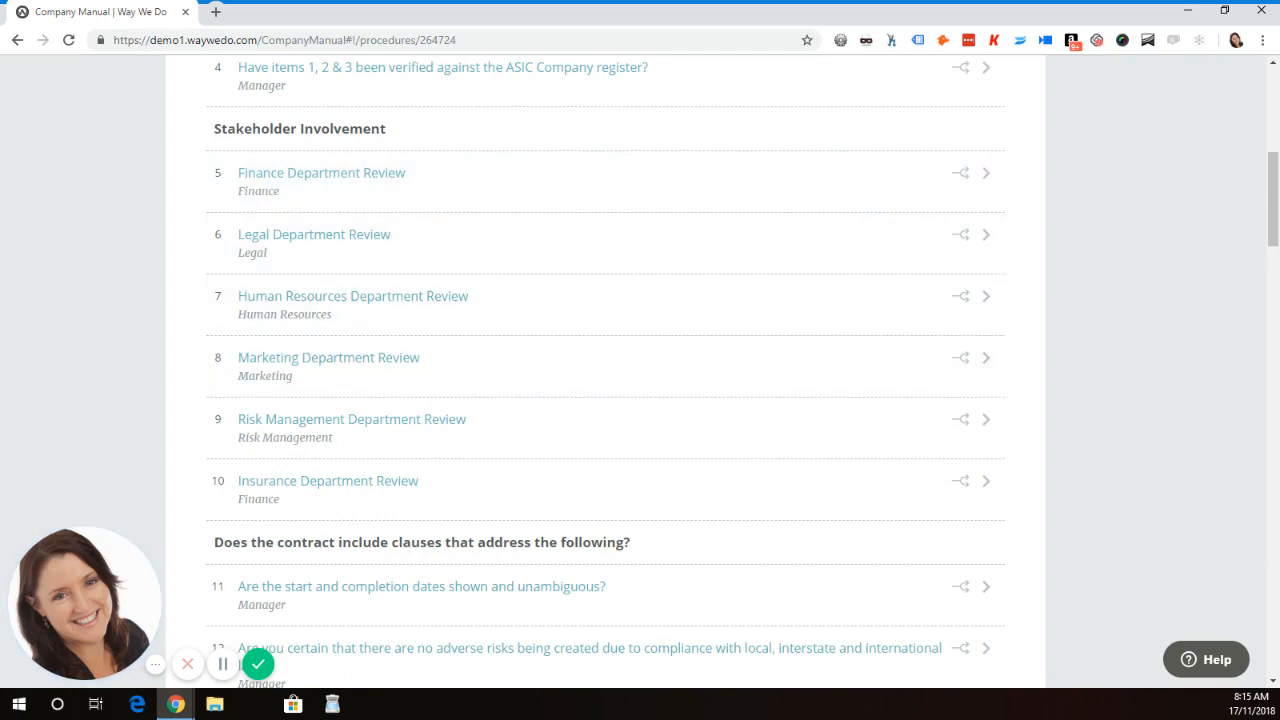
pyautogui.moveTo(1273, 211); pyautogui.dragTo(1273, 204)
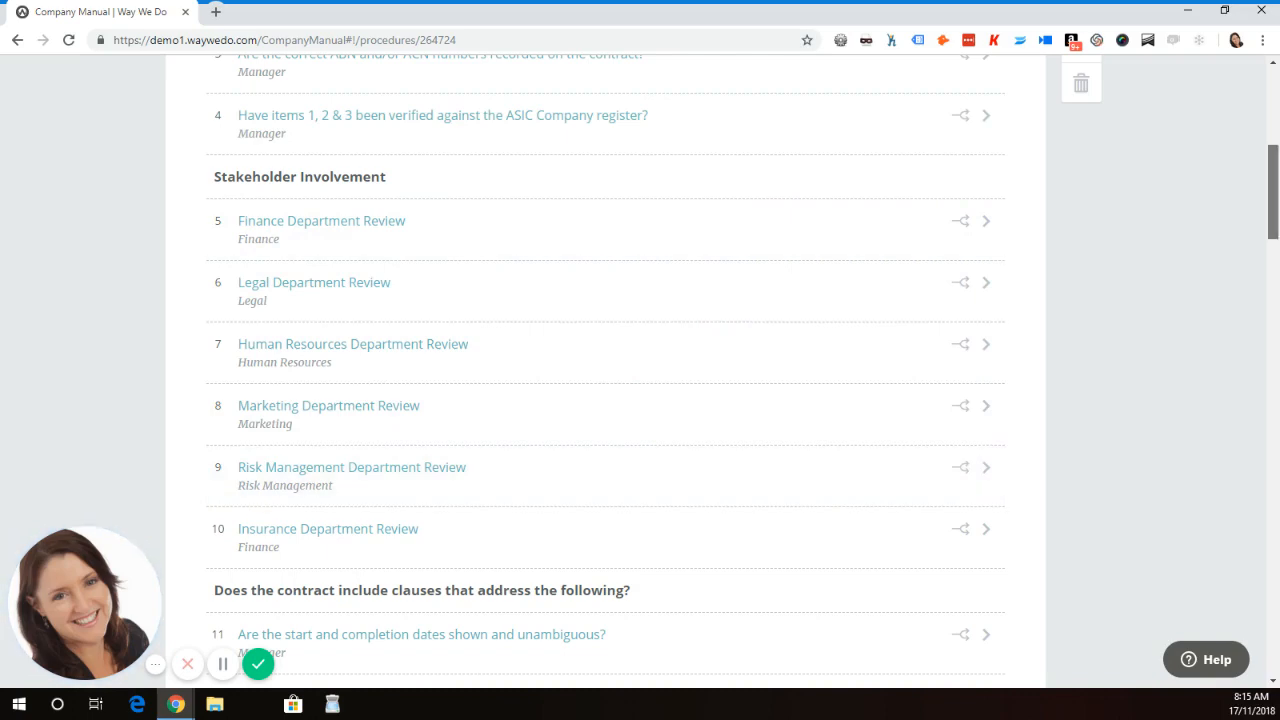
pyautogui.scroll(-3, 605, 370)
pyautogui.scroll(-2, 605, 370)
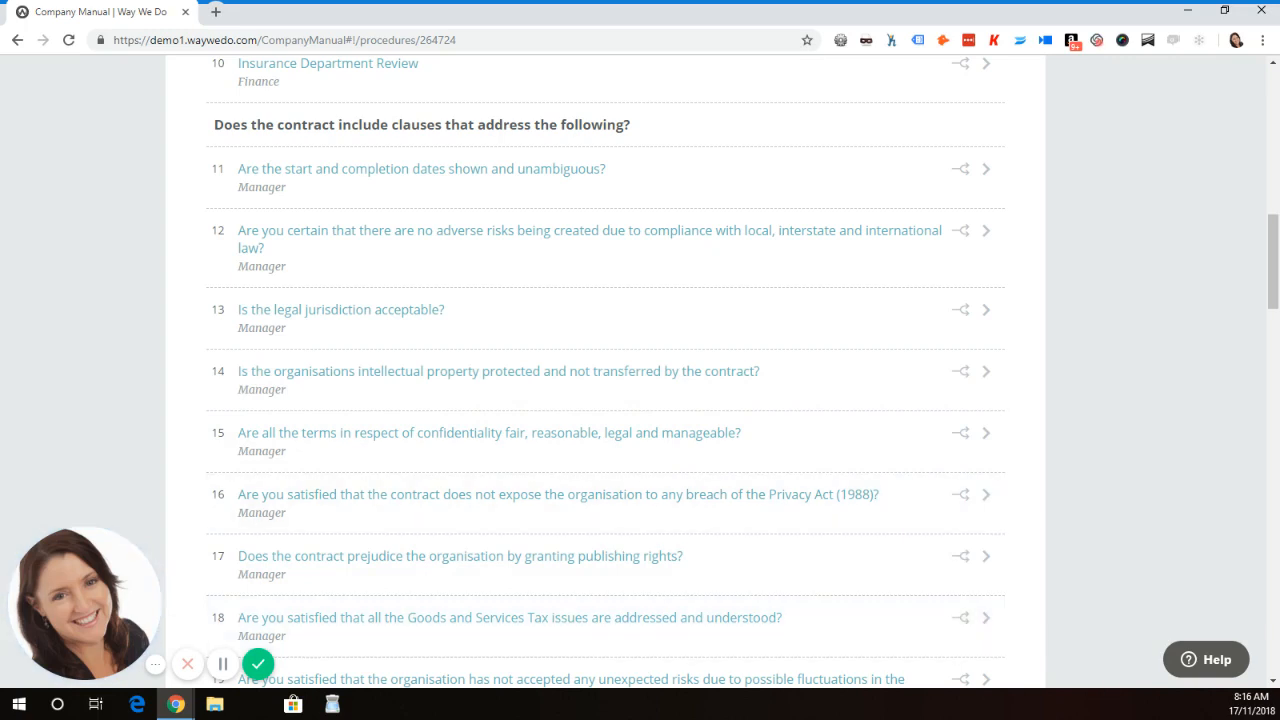
pyautogui.scroll(-1, 640, 370)
pyautogui.scroll(-4, 640, 370)
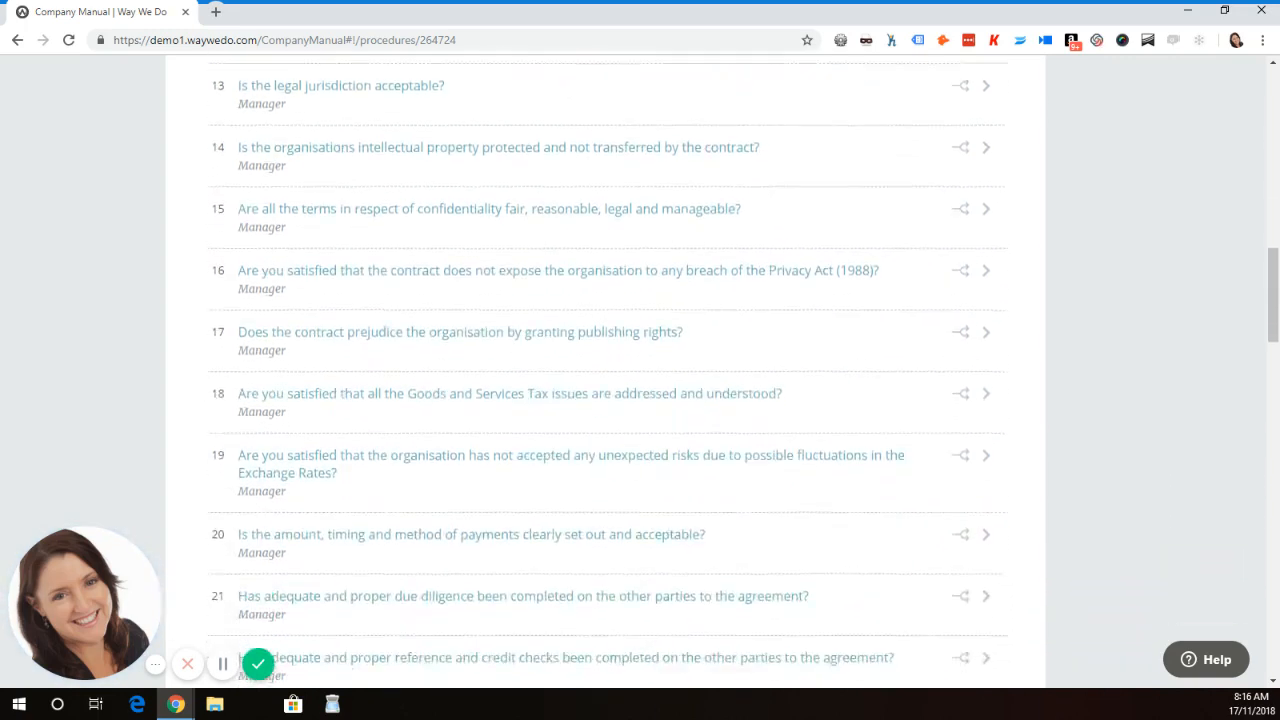
pyautogui.scroll(-3, 640, 370)
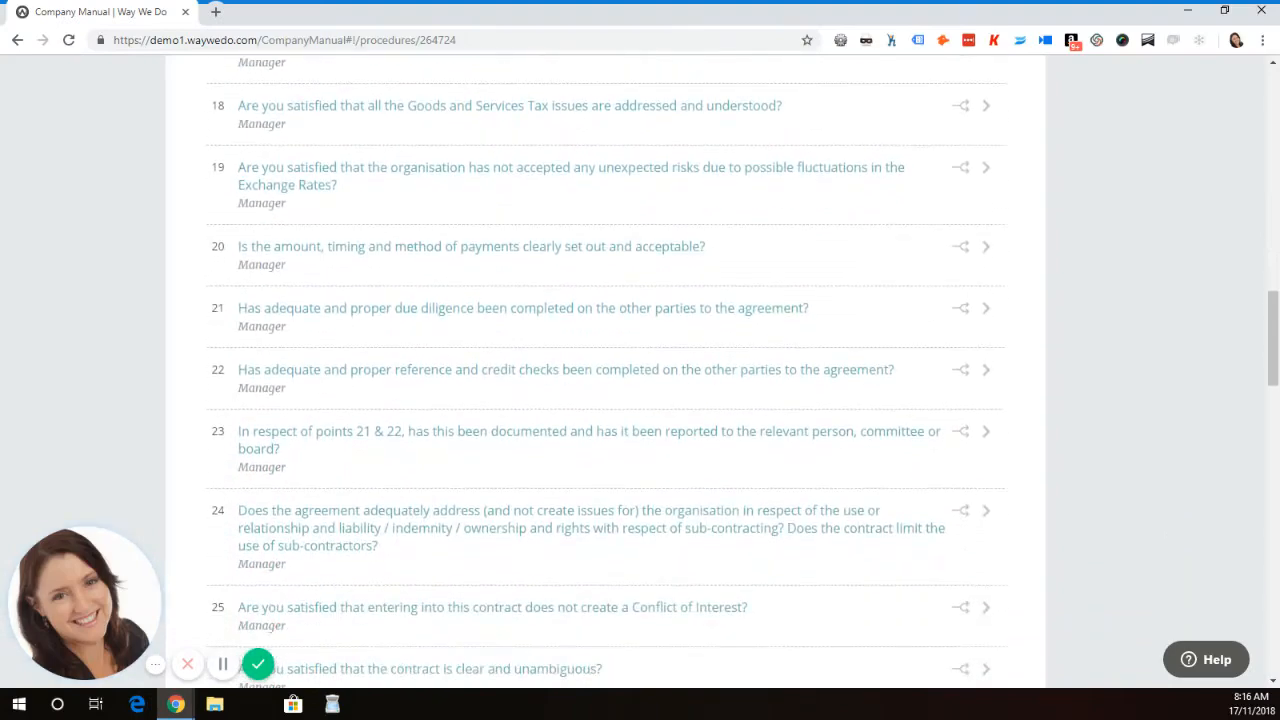
pyautogui.scroll(-2, 640, 370)
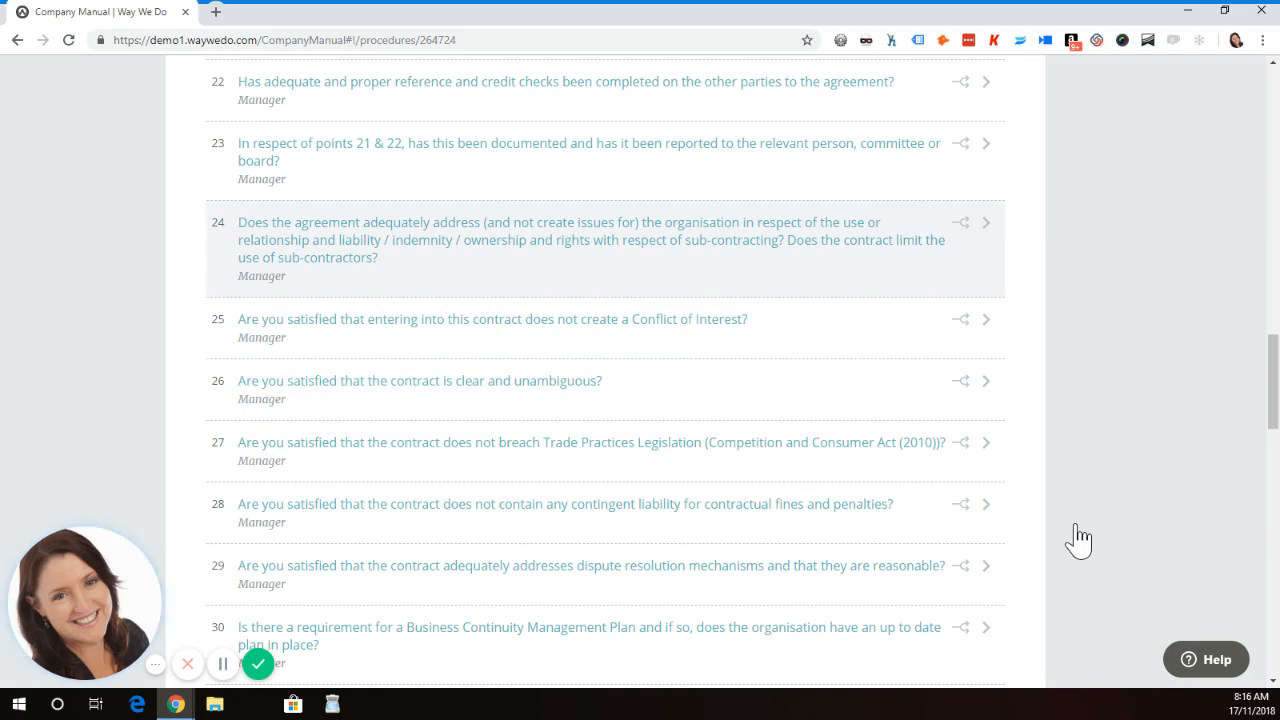
pyautogui.scroll(-6, 640, 370)
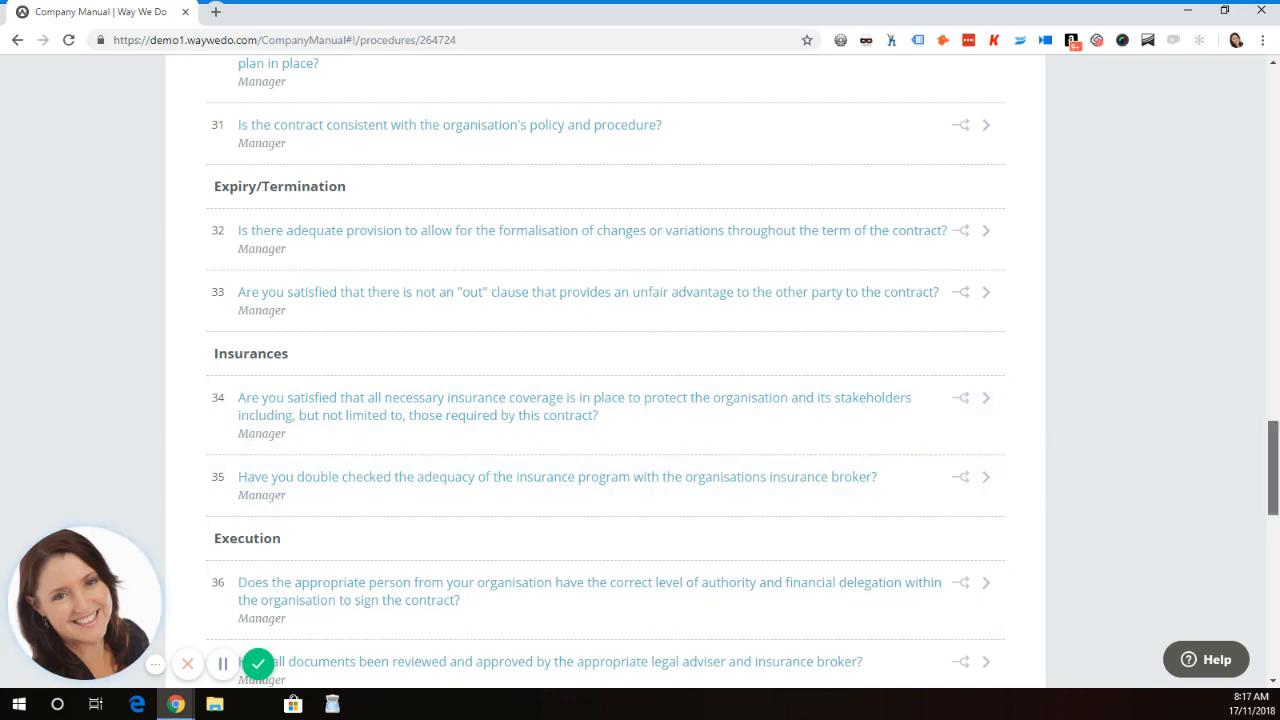
pyautogui.scroll(-2, 605, 370)
pyautogui.scroll(-4, 605, 370)
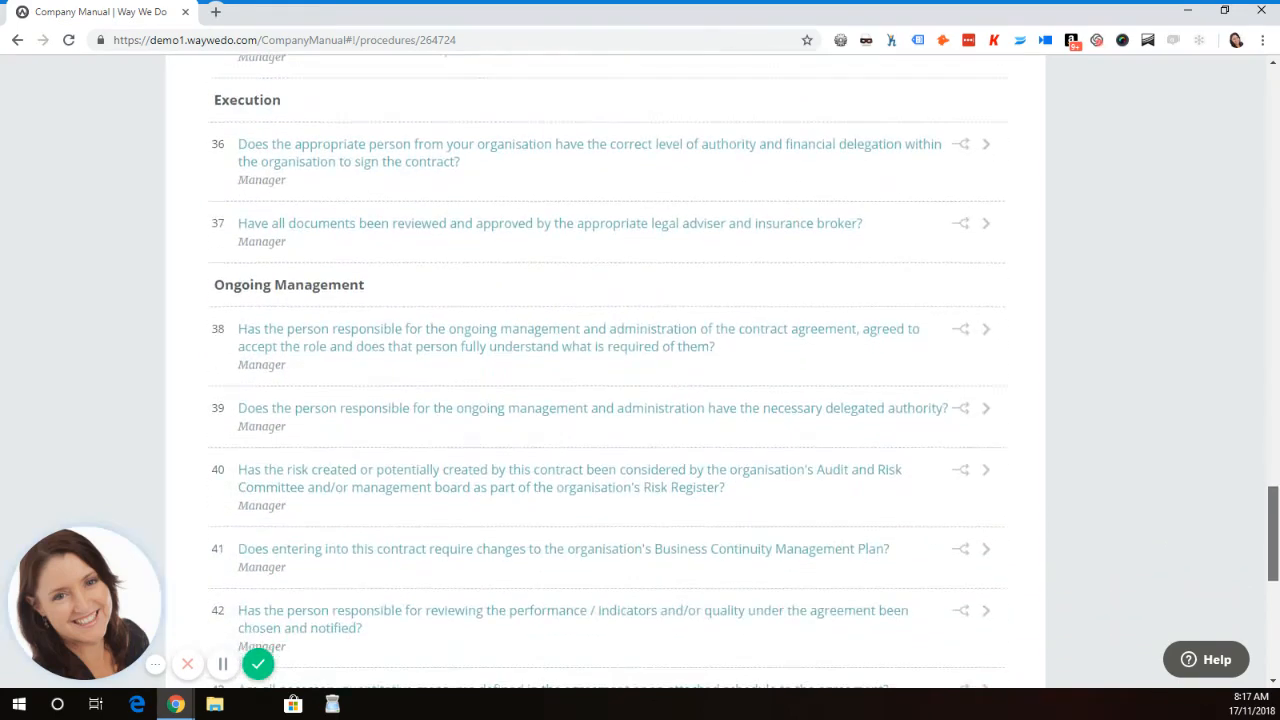
pyautogui.scroll(-3, 605, 370)
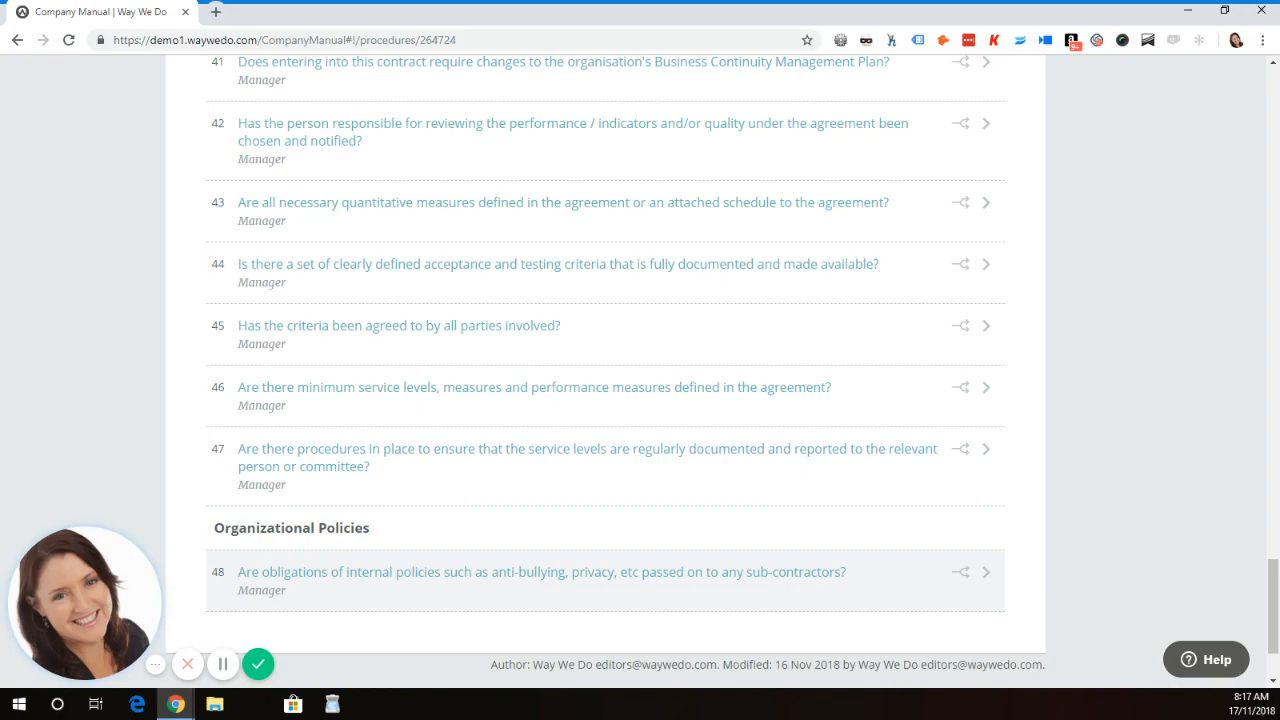
# Step: View the answer options of the first General question about correct legal names, and close its details
pyautogui.moveTo(1273, 606); pyautogui.dragTo(1273, 116)
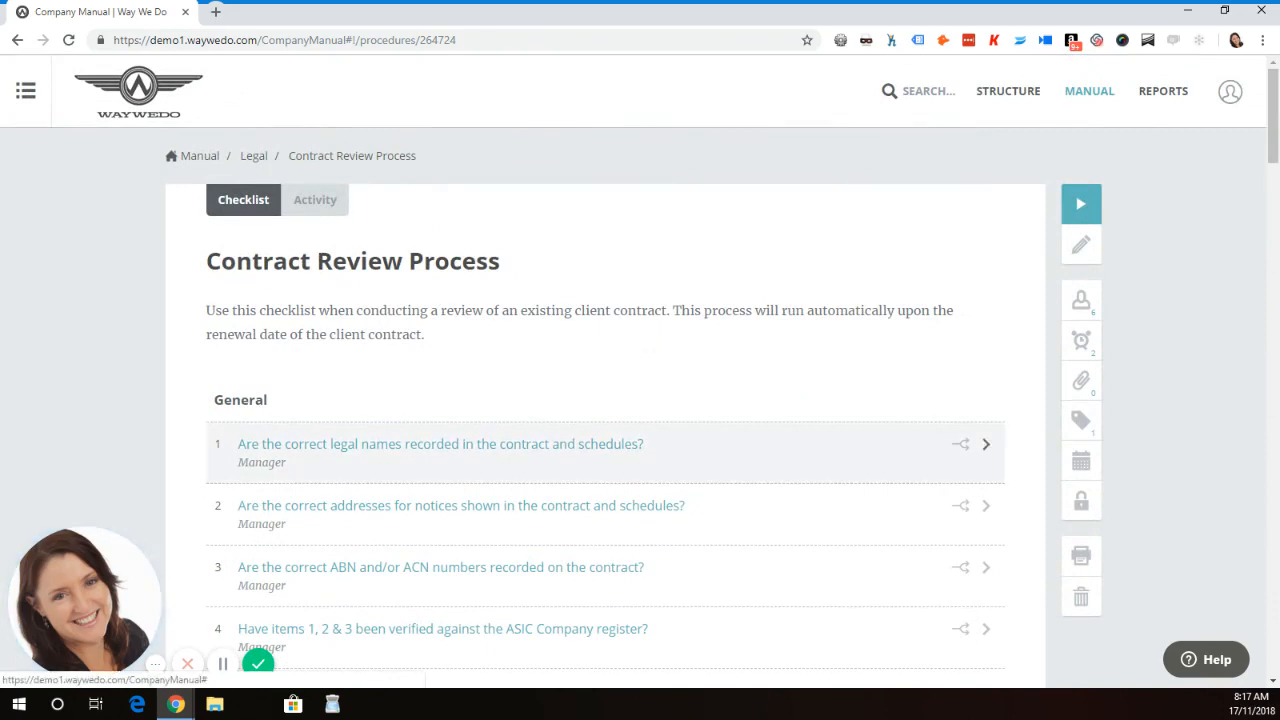
pyautogui.click(440, 444)
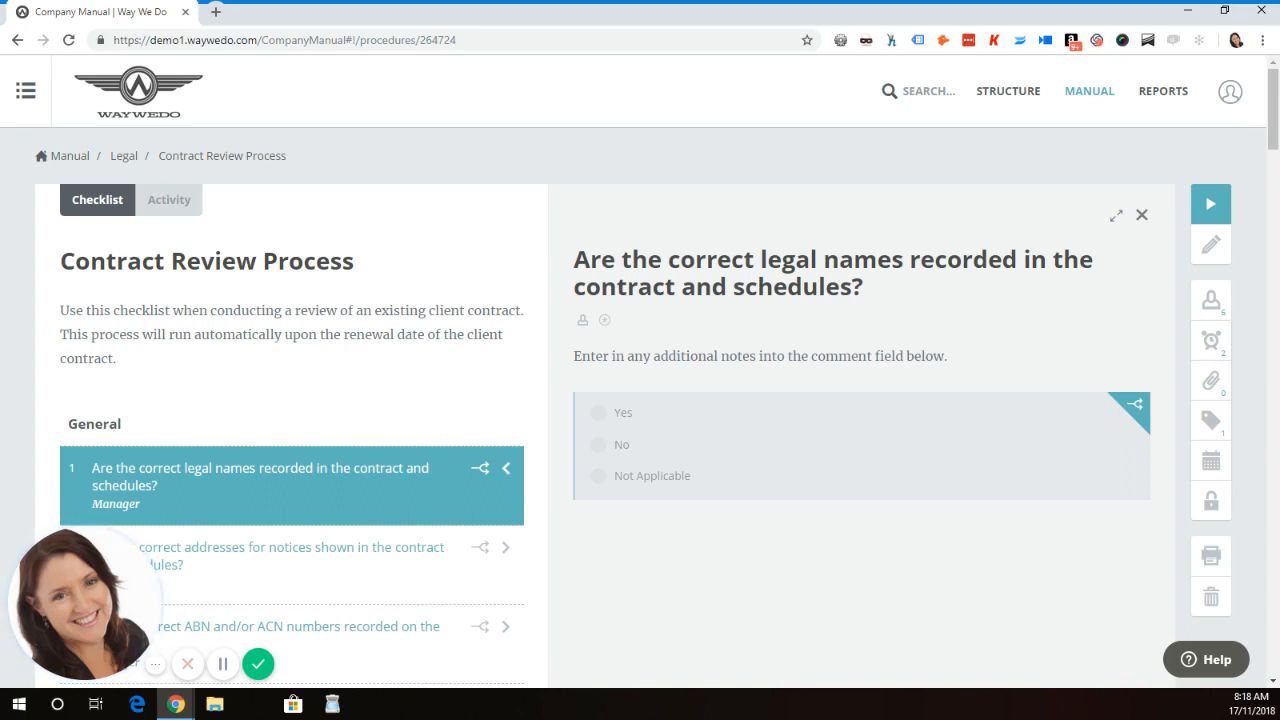
pyautogui.click(506, 468)
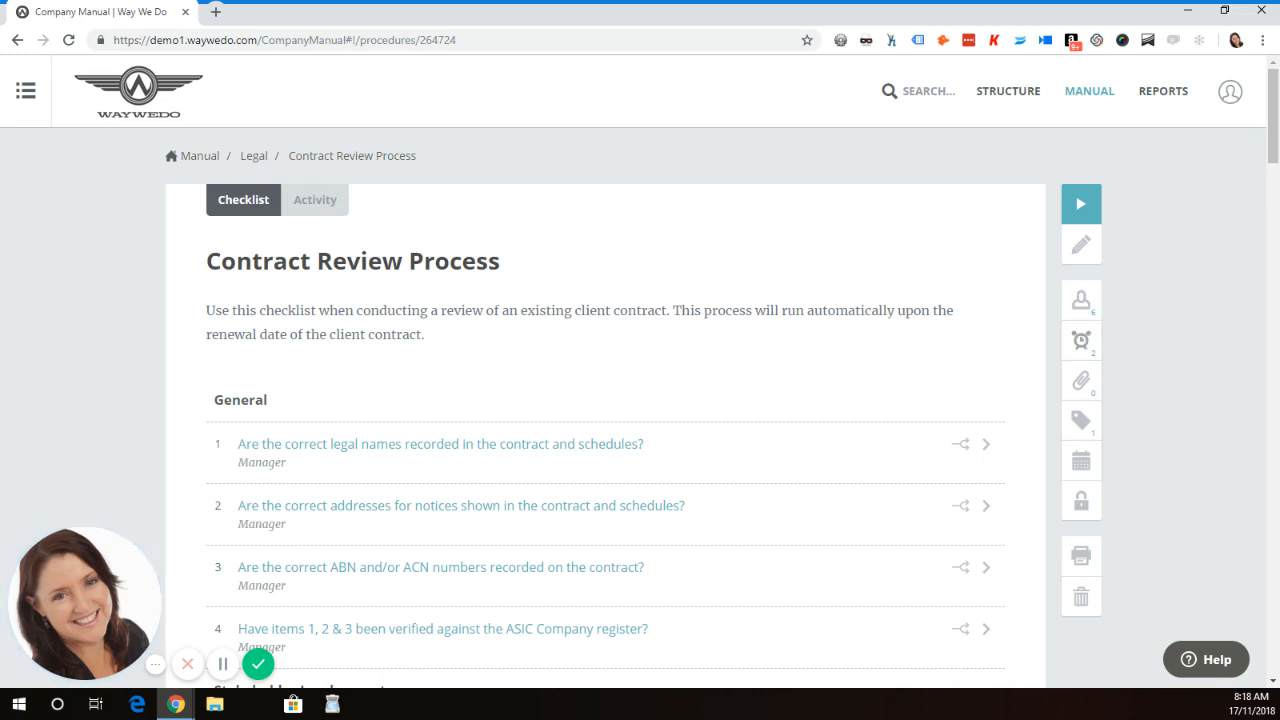
# Step: Start a new schedule for the checklist and view the roles available for its responsibilities without assigning any
pyautogui.click(1081, 340)
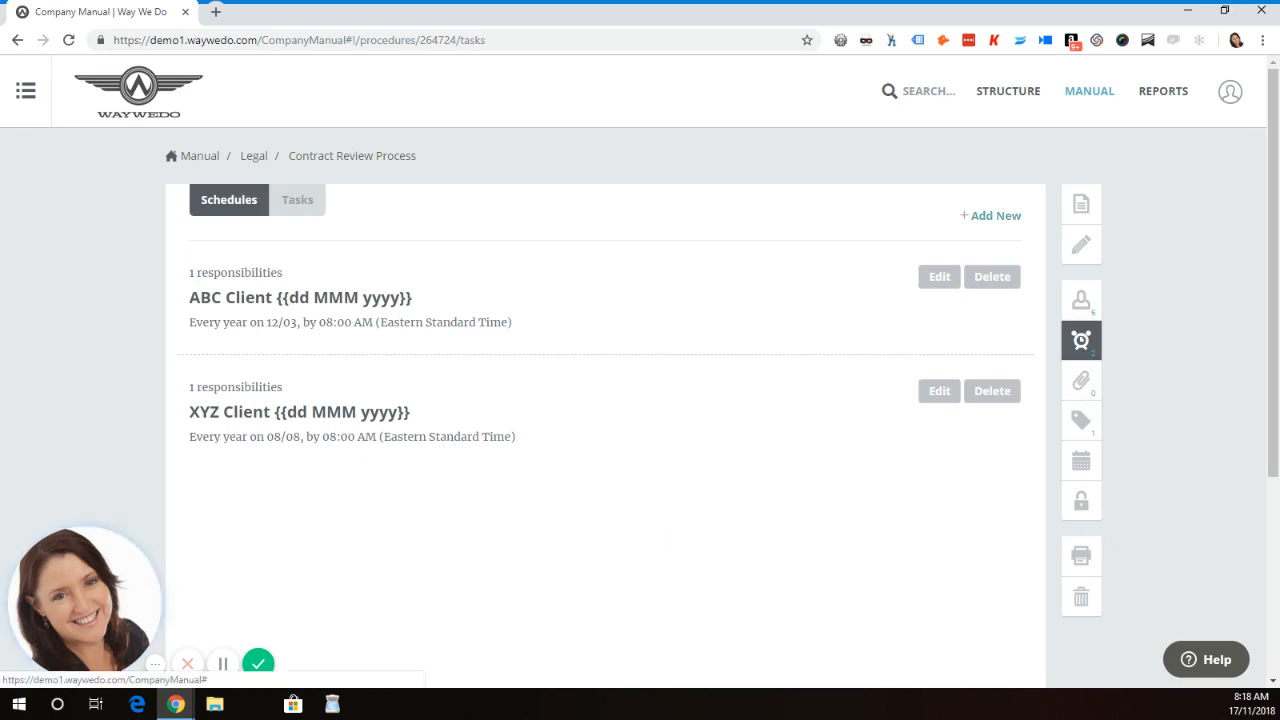
pyautogui.click(990, 215)
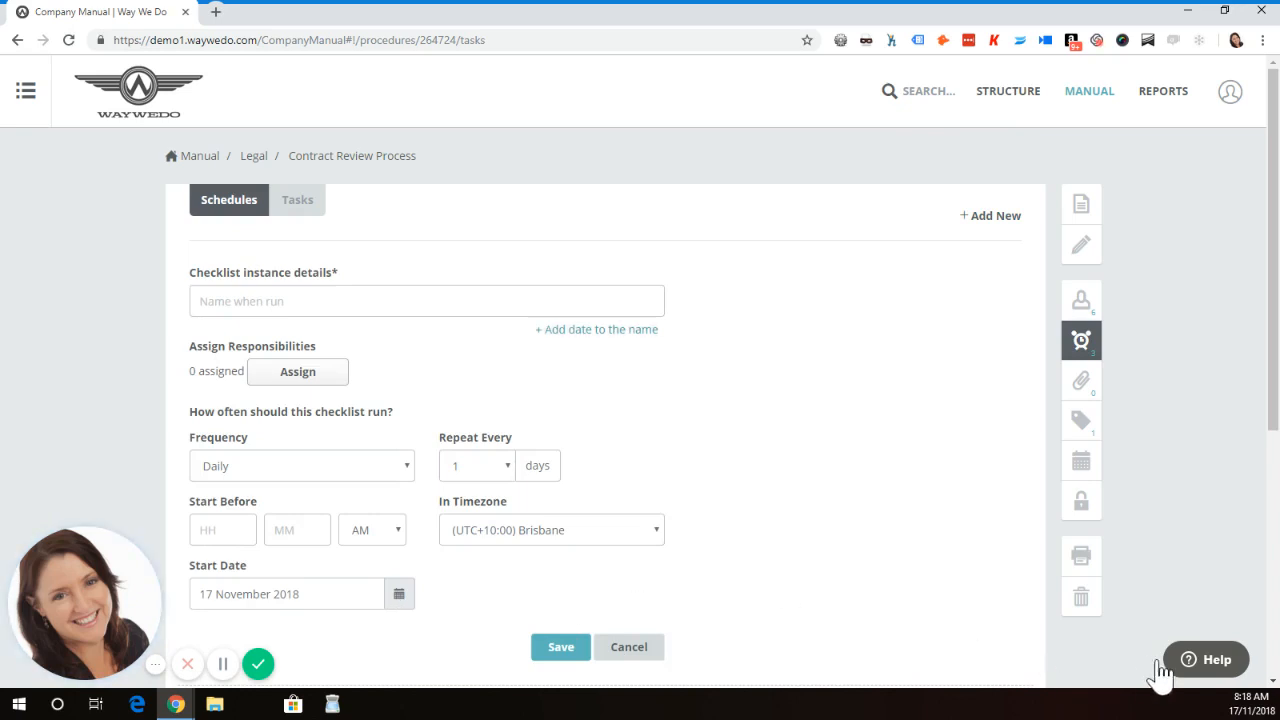
pyautogui.click(588, 330)
pyautogui.click(298, 371)
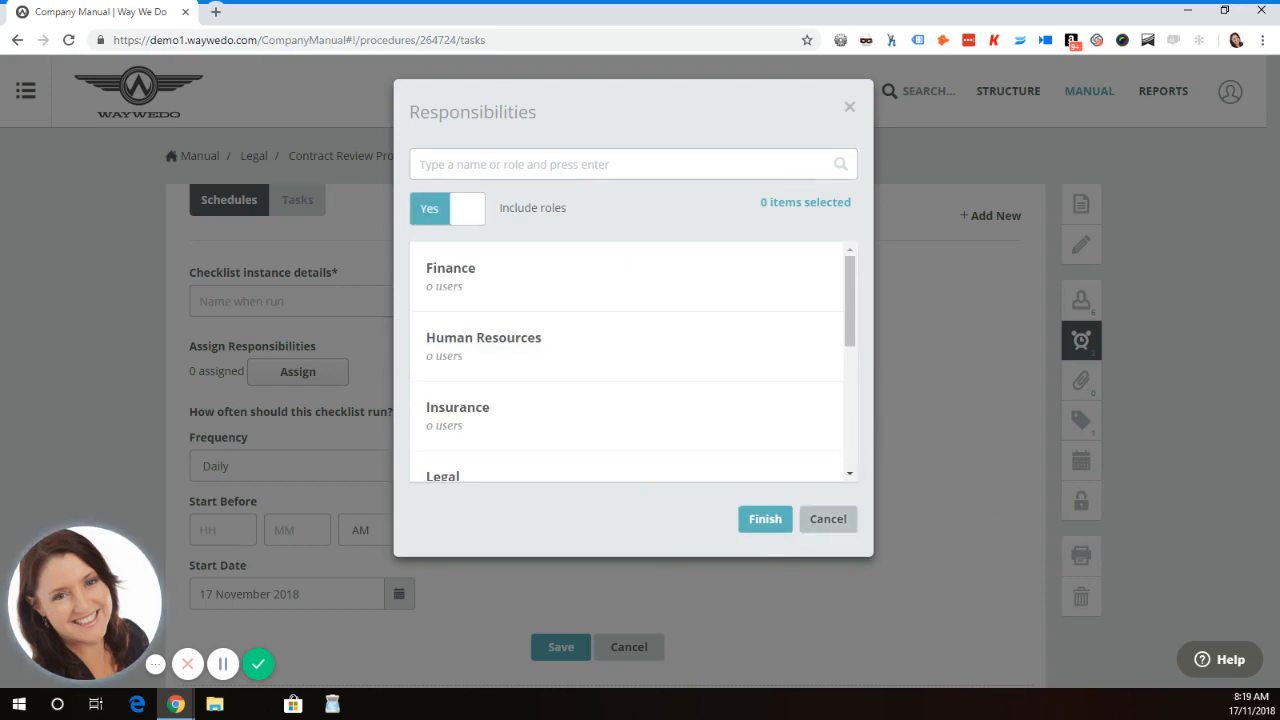
pyautogui.click(828, 519)
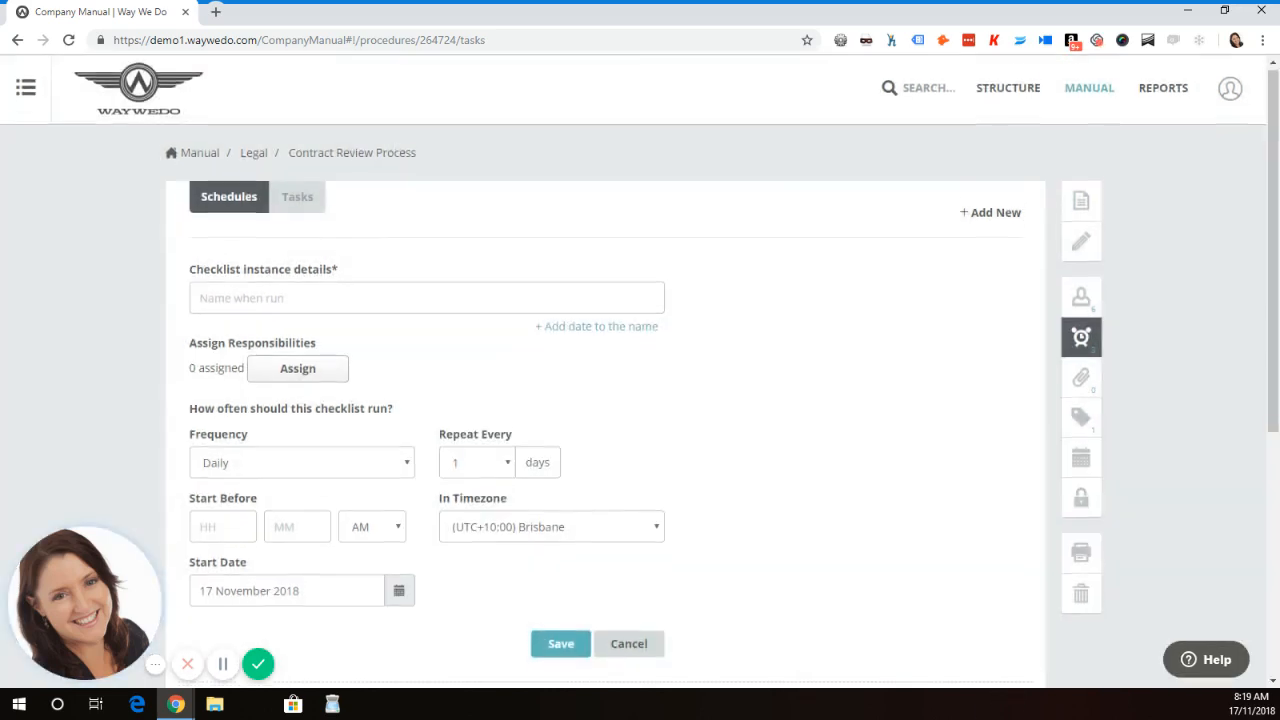
# Step: Try a Yearly frequency repeating on the 19th day of Apr for the new schedule, and discard it unsaved
pyautogui.scroll(-1, 640, 370)
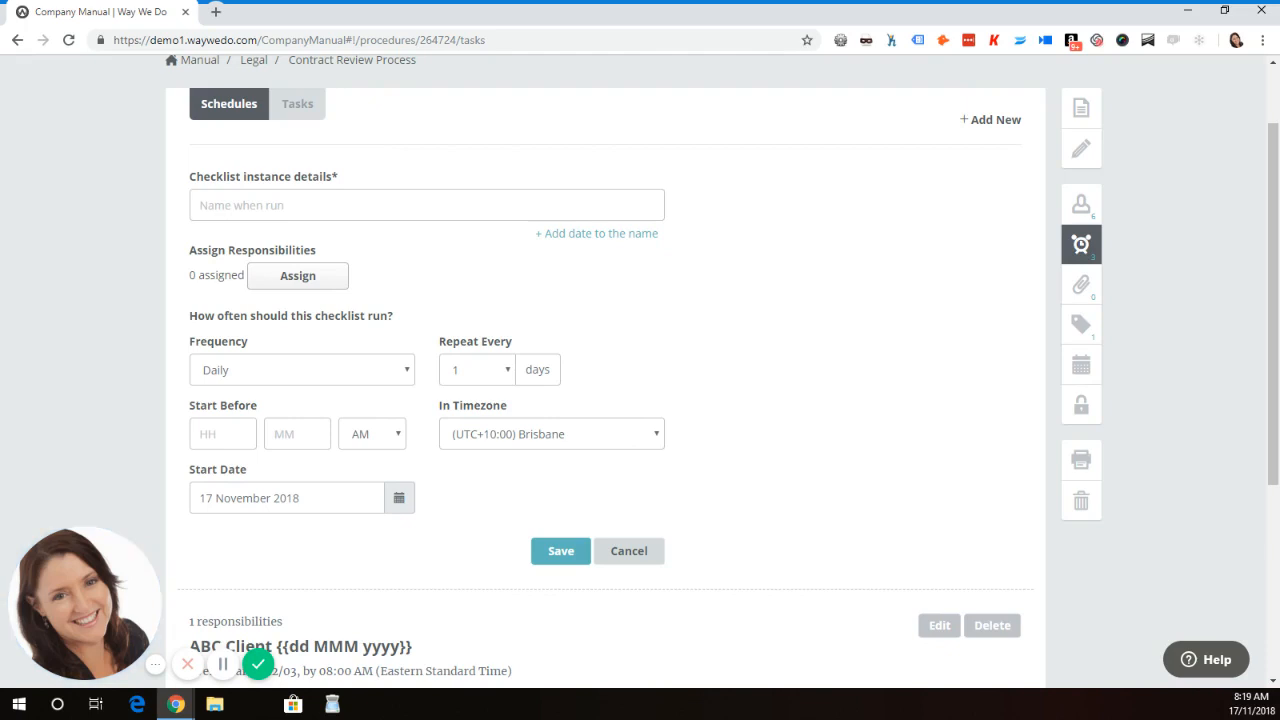
pyautogui.click(302, 370)
pyautogui.press('Down')
pyautogui.press('Down')
pyautogui.press('Down')
pyautogui.press('Down')
pyautogui.press('Down')
pyautogui.press('Down')
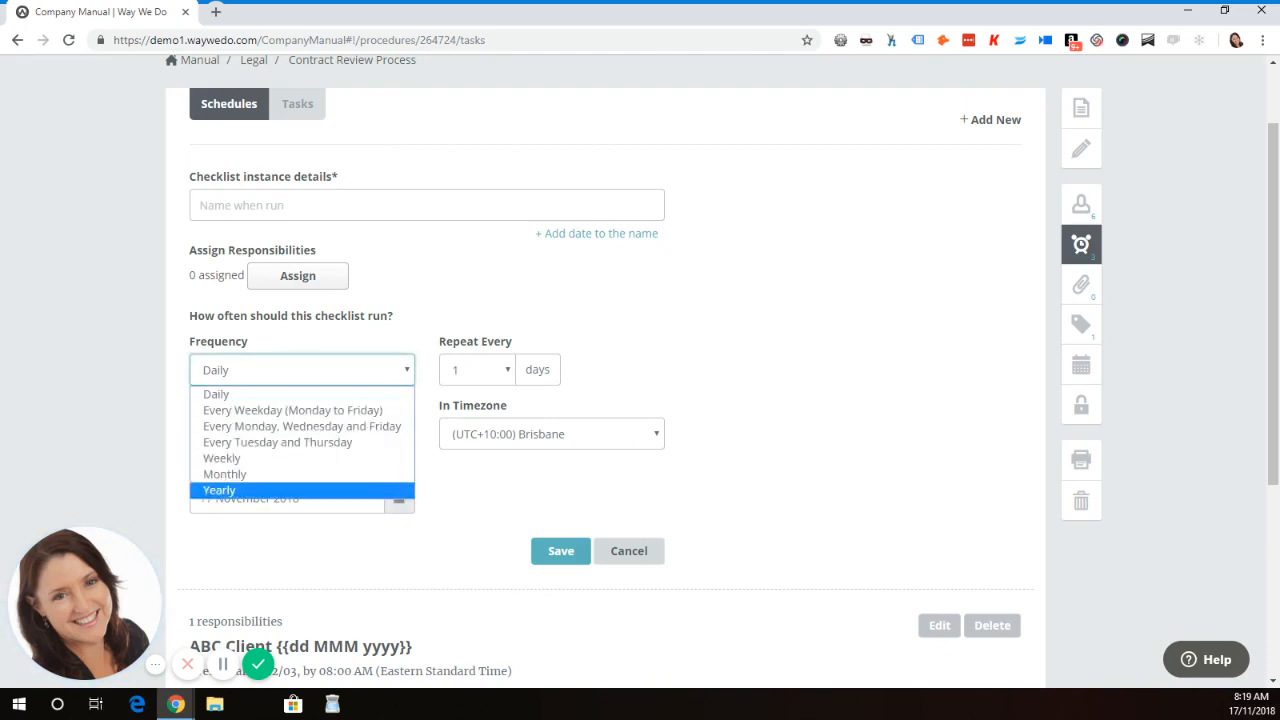
pyautogui.press('Return')
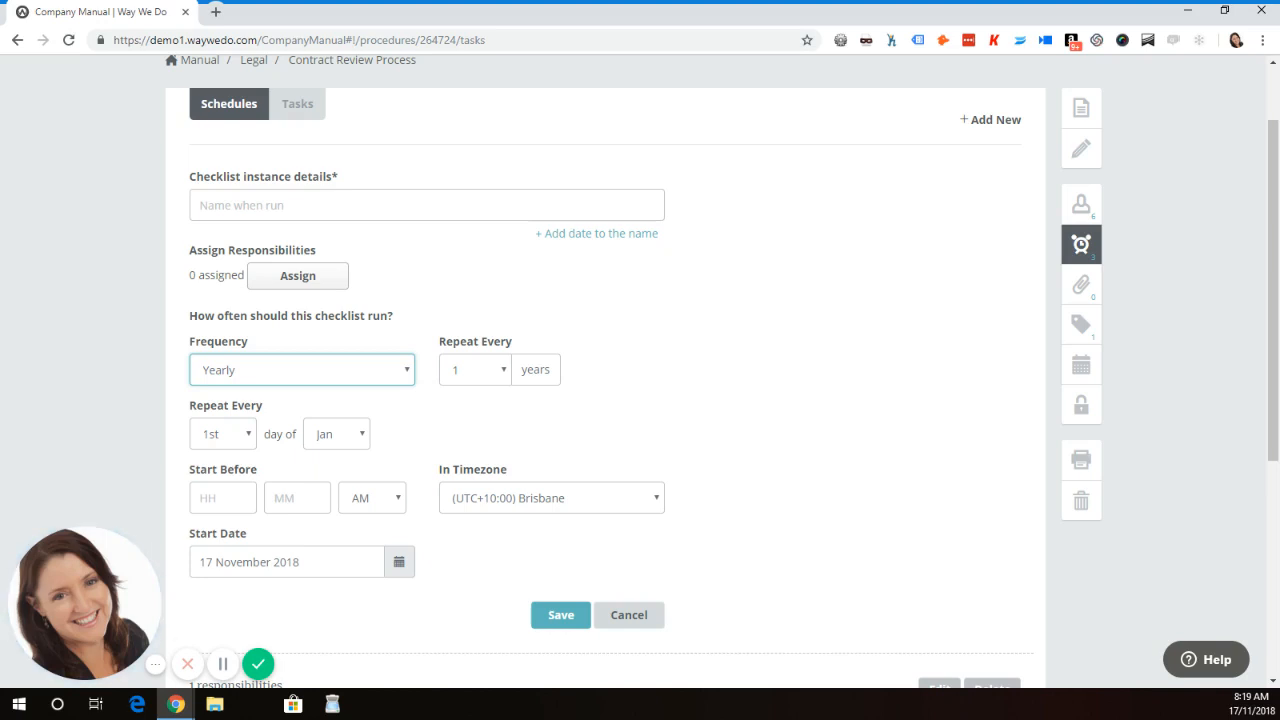
pyautogui.click(223, 434)
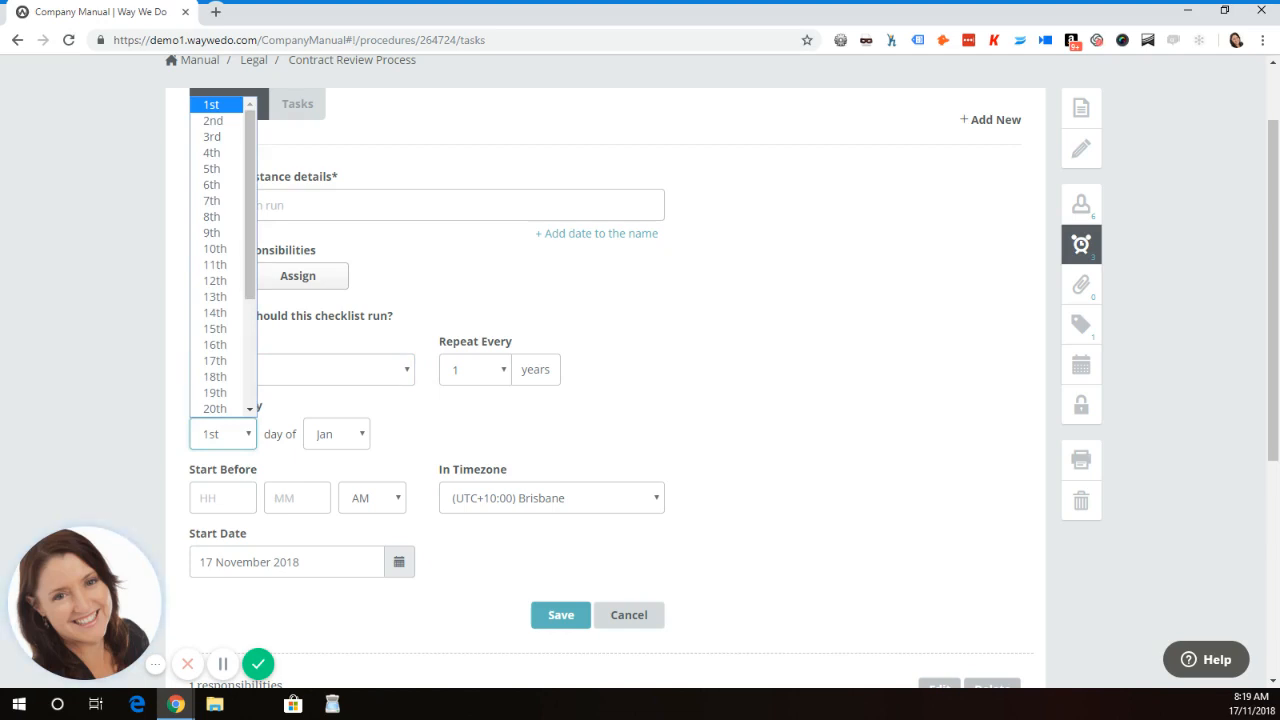
pyautogui.click(215, 393)
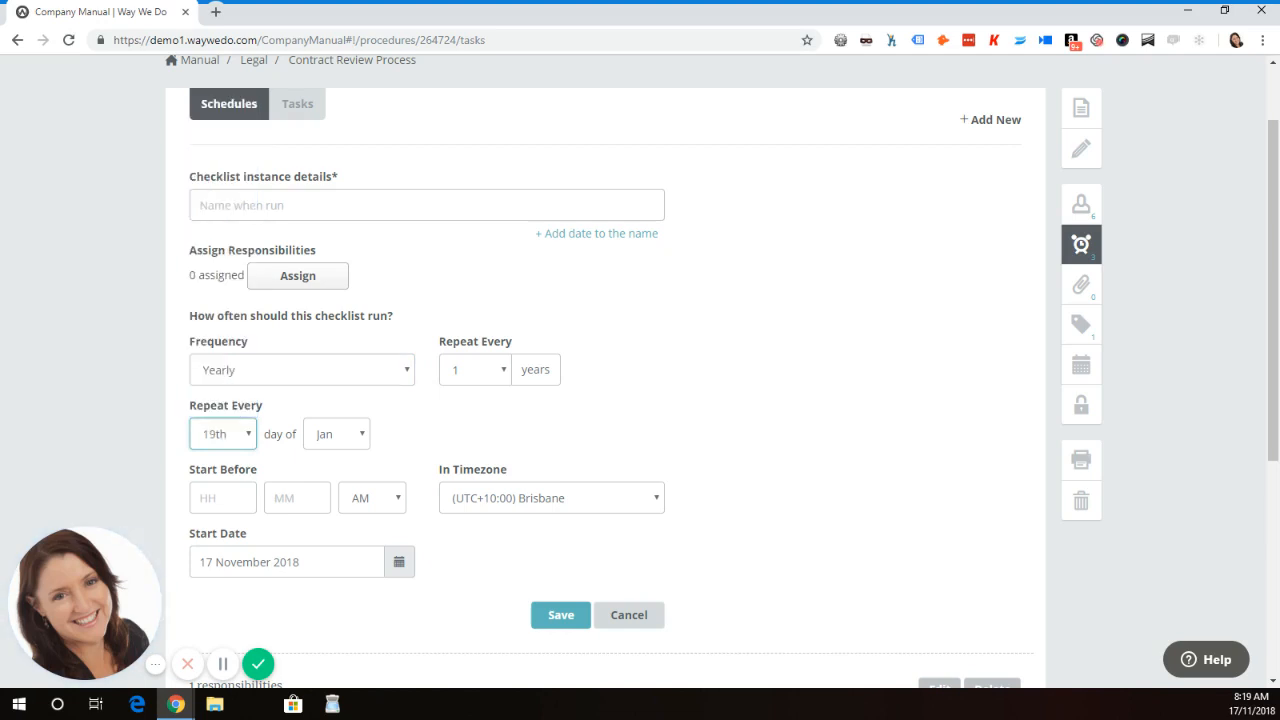
pyautogui.click(337, 434)
pyautogui.click(328, 506)
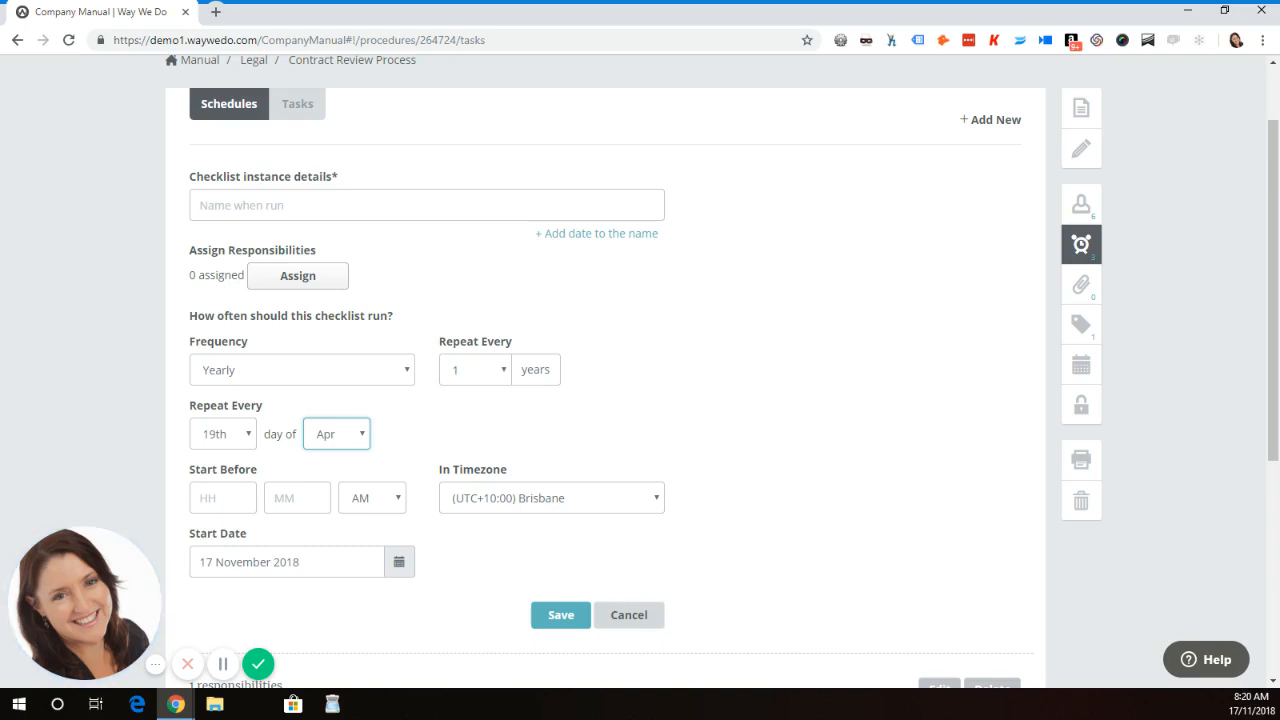
pyautogui.click(629, 615)
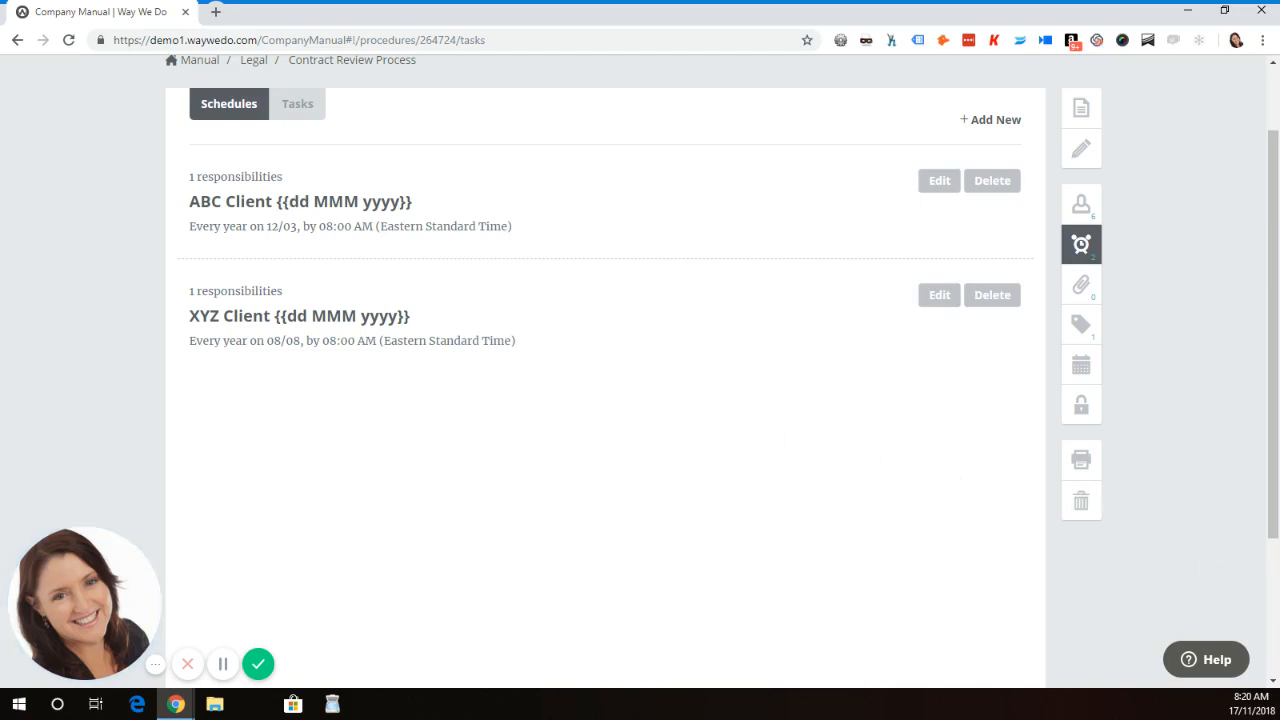
# Step: Return from the schedules to the Contract Review Process checklist
pyautogui.scroll(1, 700, 400)
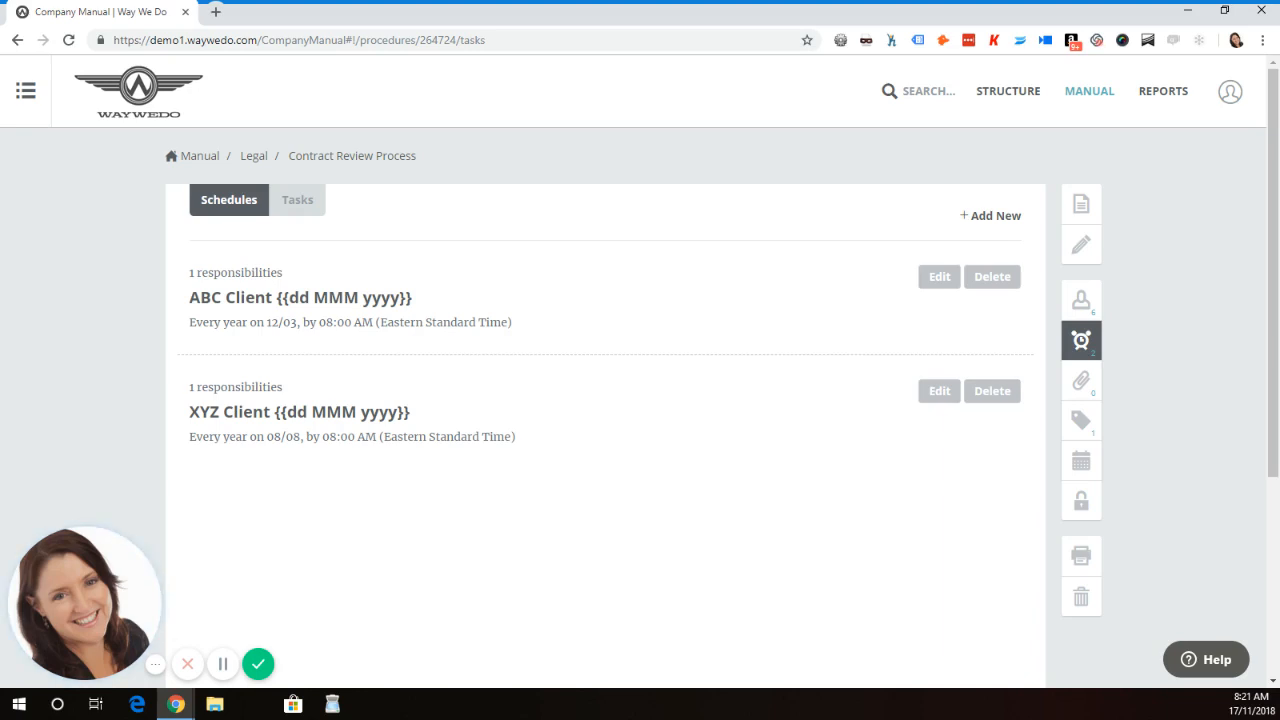
pyautogui.click(1080, 204)
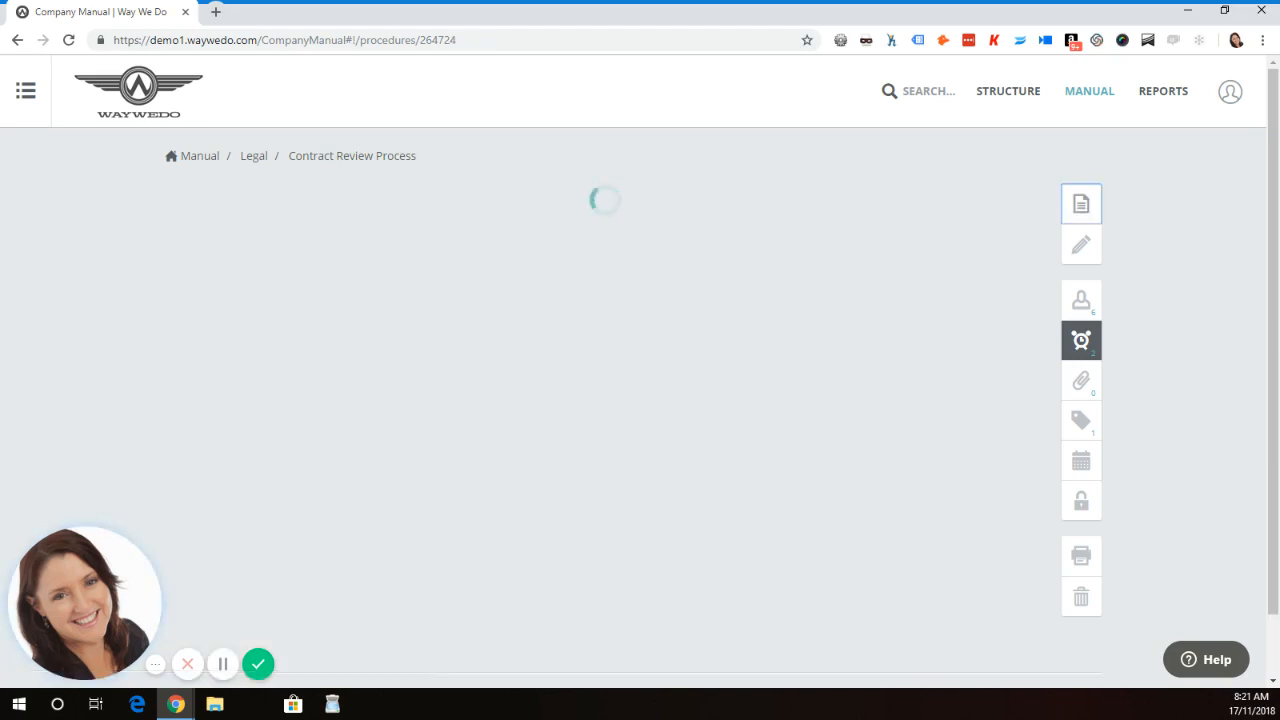